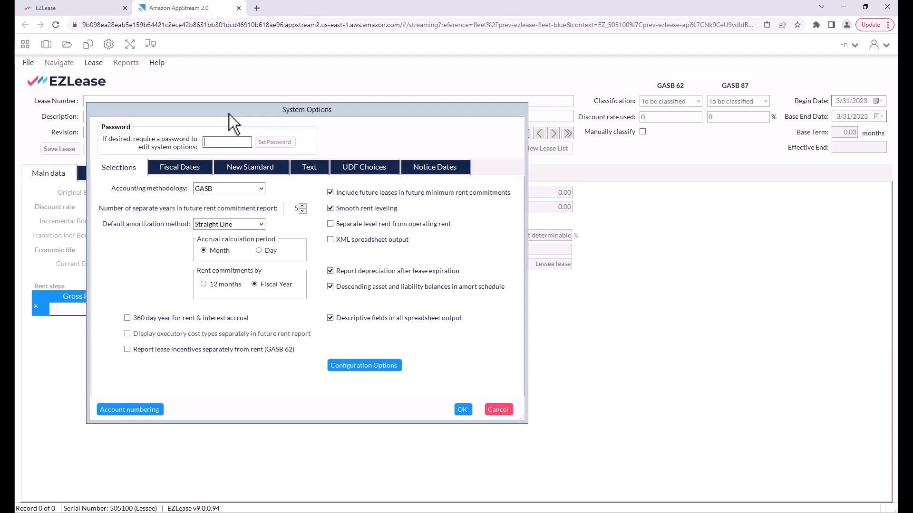
Step: Review the accounting methodology choices, fiscal dates, GASB 87 application settings and user-defined text fields in the system options
left_click(258, 189)
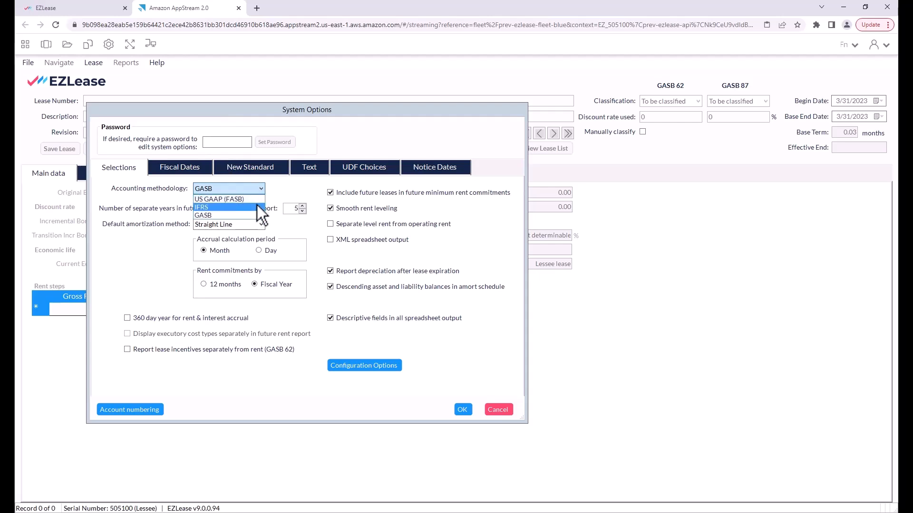
left_click(253, 186)
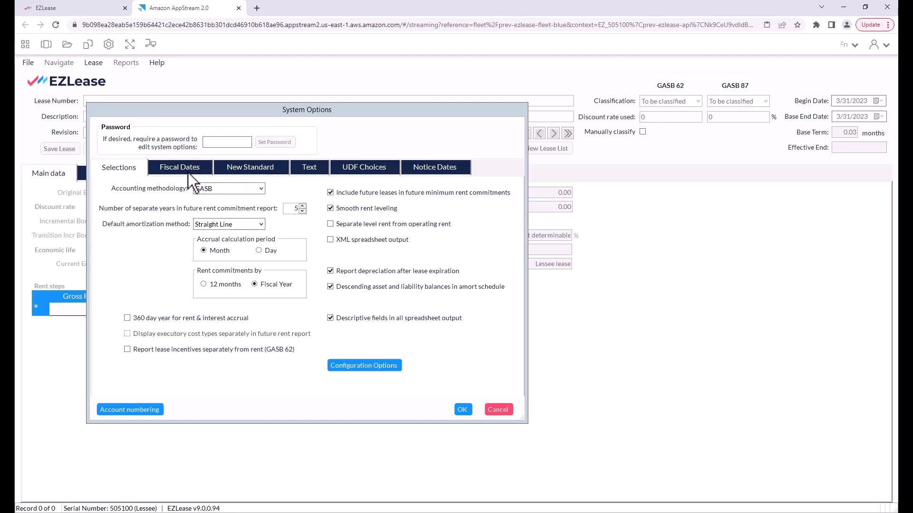
left_click(175, 170)
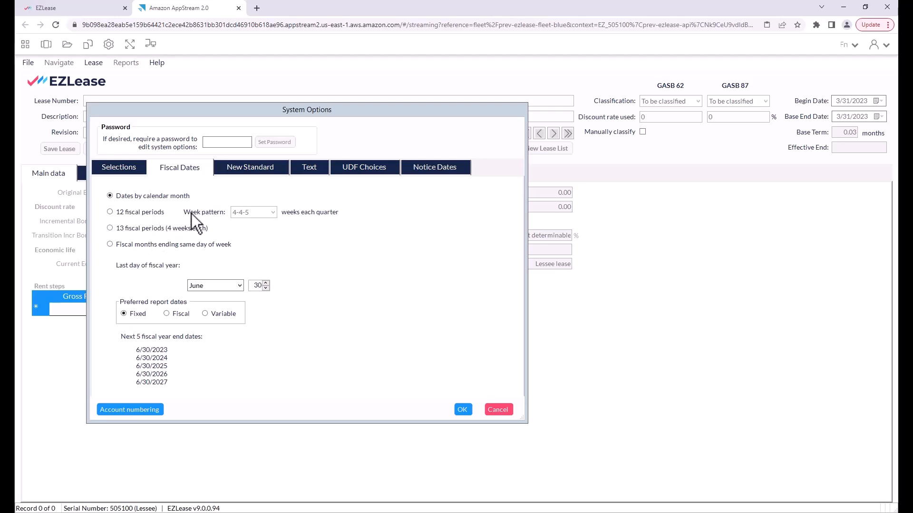
left_click(247, 167)
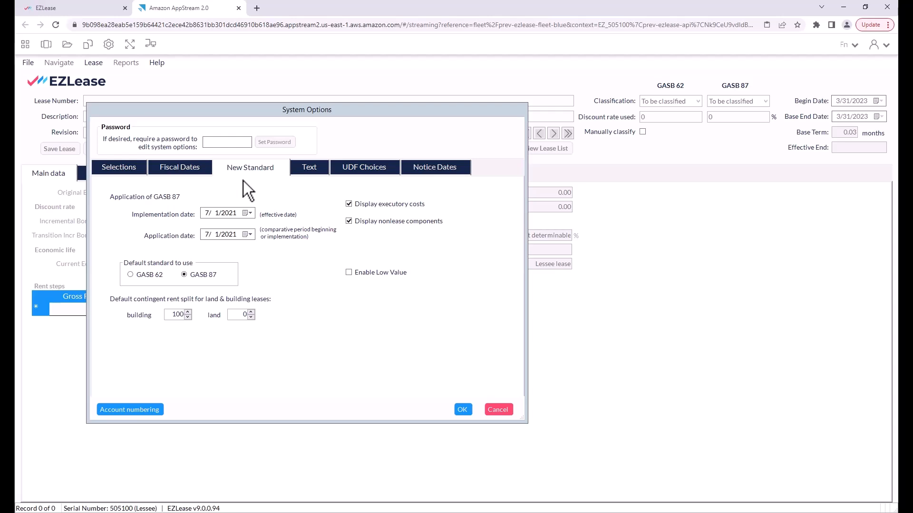
left_click(308, 169)
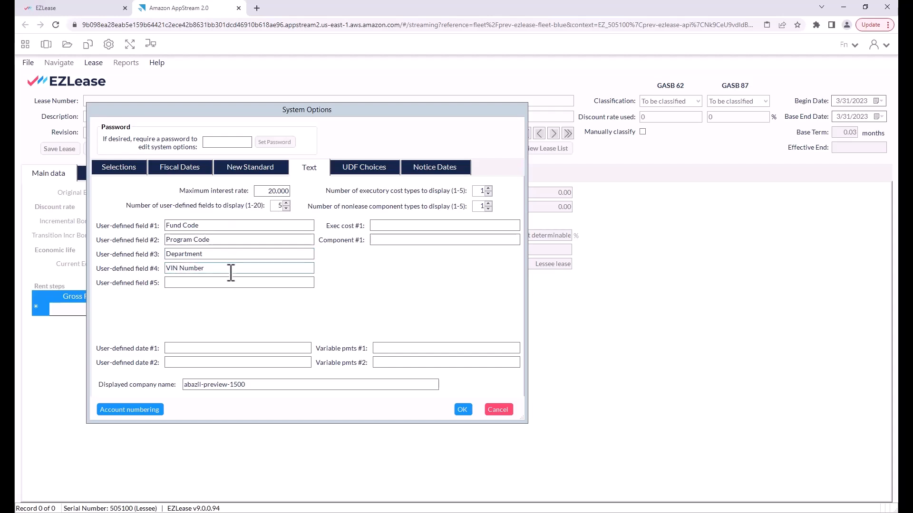
Step: Examine the account numbers assigned in the Standard account number group, and check the notice date options
left_click(127, 410)
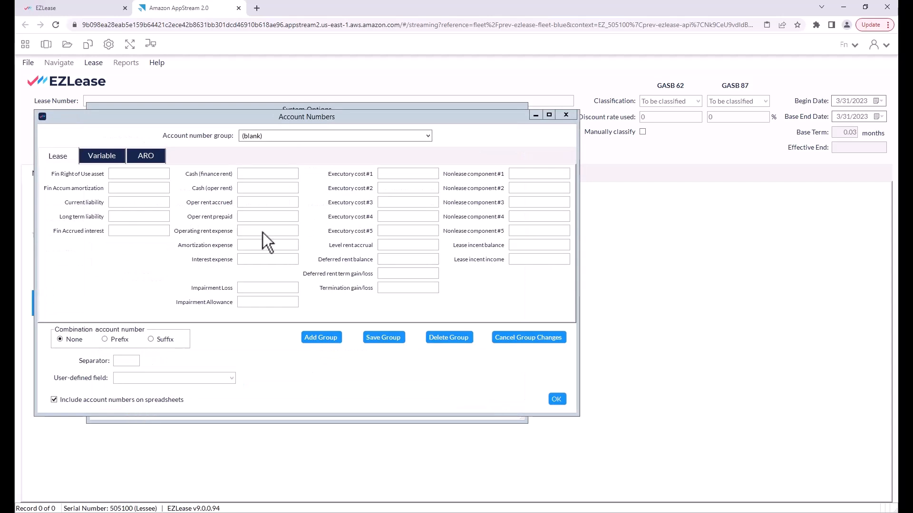
left_click(312, 133)
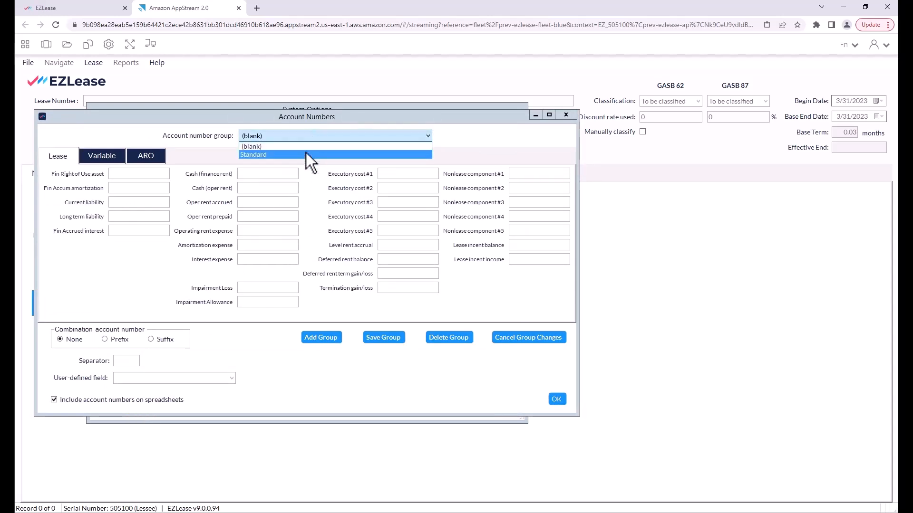
left_click(306, 153)
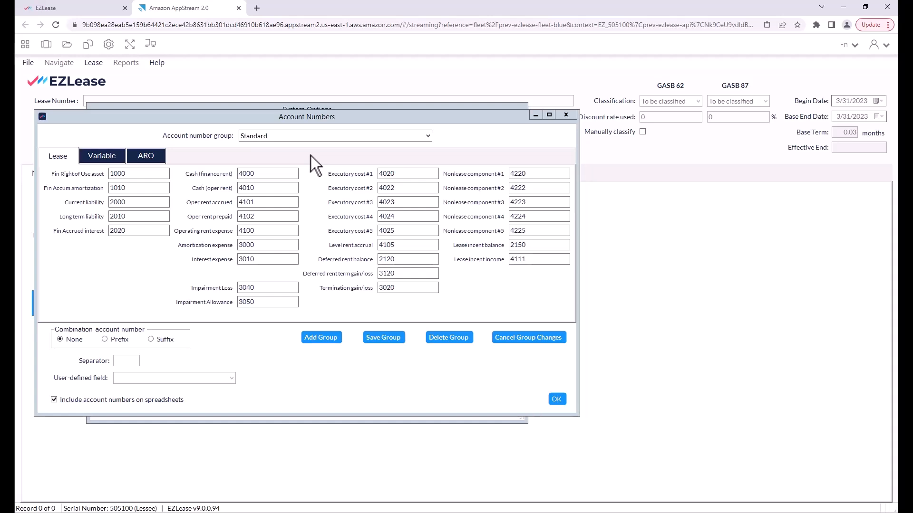
left_click(572, 118)
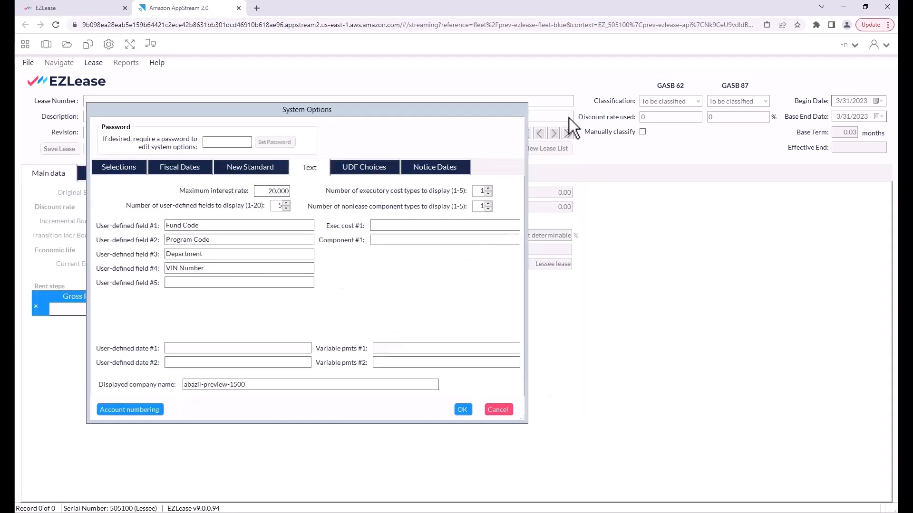
left_click(437, 167)
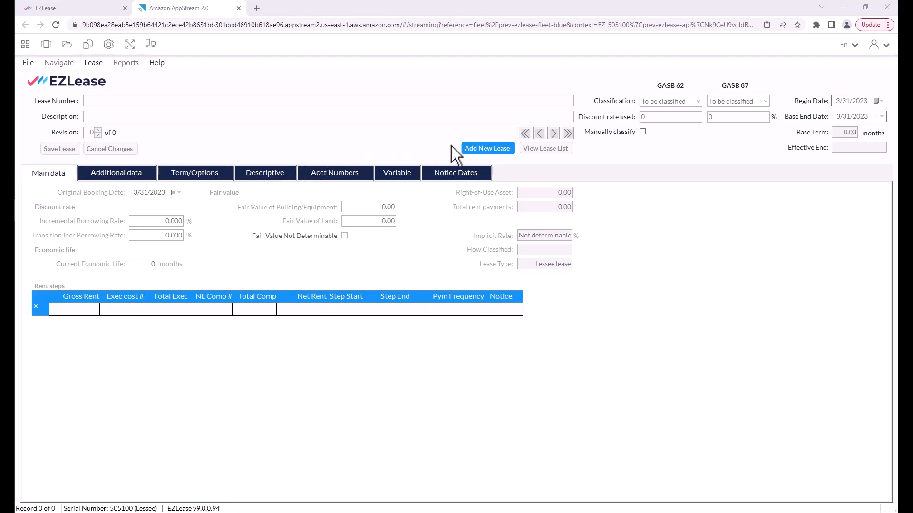
Step: Add a new lease with lease number "123 - Example" and a begin date of 7/1/2021
left_click(467, 150)
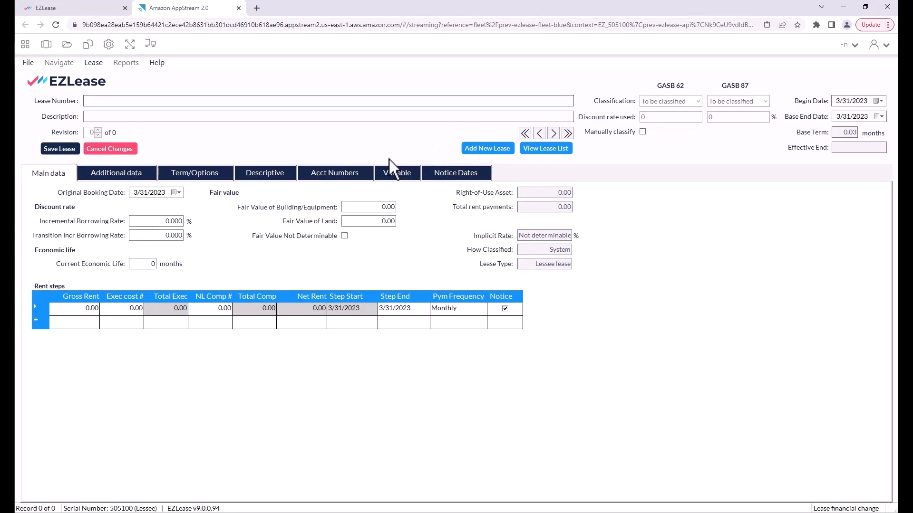
type("123 - Example")
left_click(837, 102)
type("7/ ")
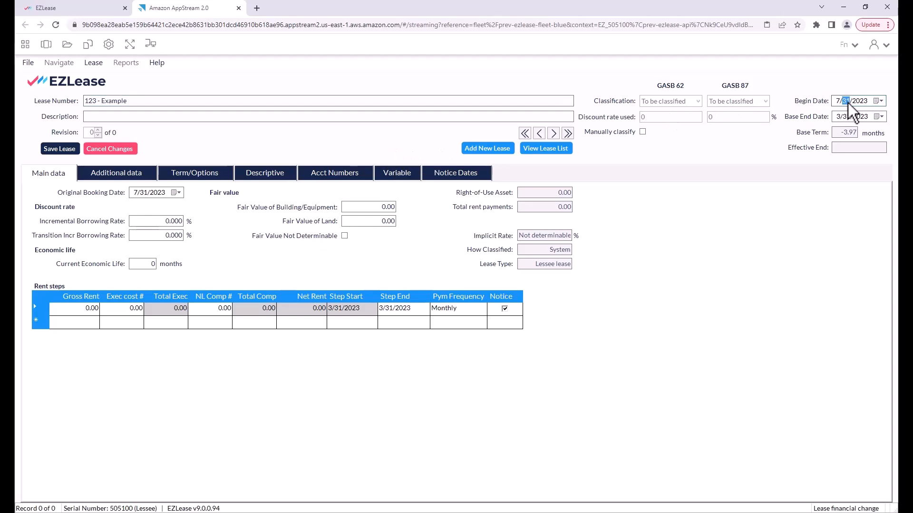
type("1/")
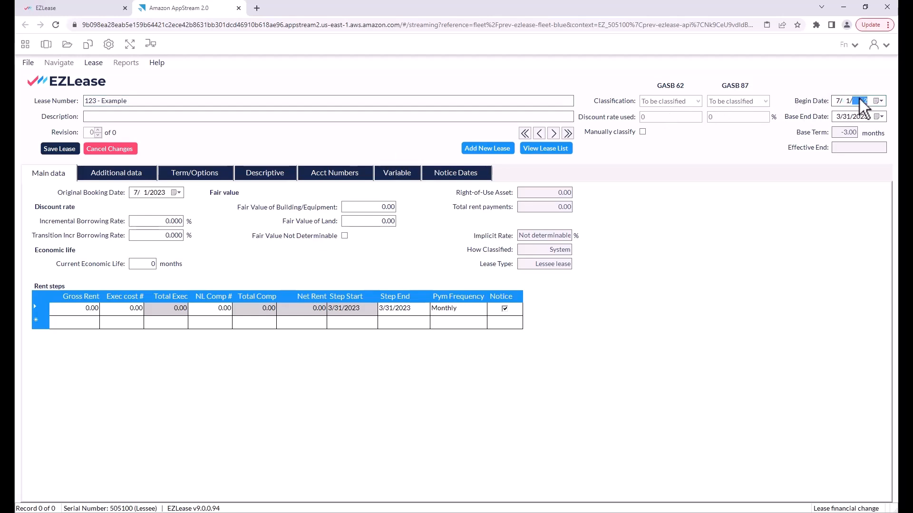
type("2021")
Step: Set the lease's base end date to 6/30/2029
left_click(839, 117)
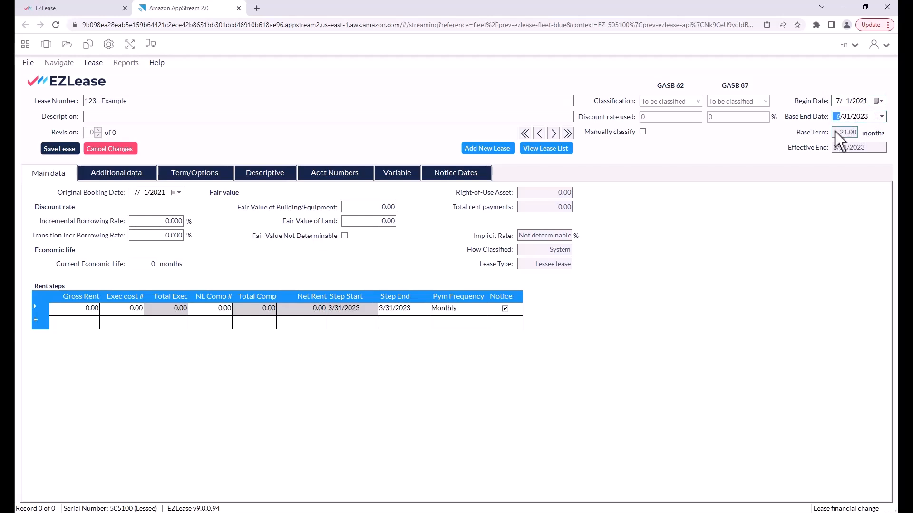
type("6")
key("Right")
type("2029")
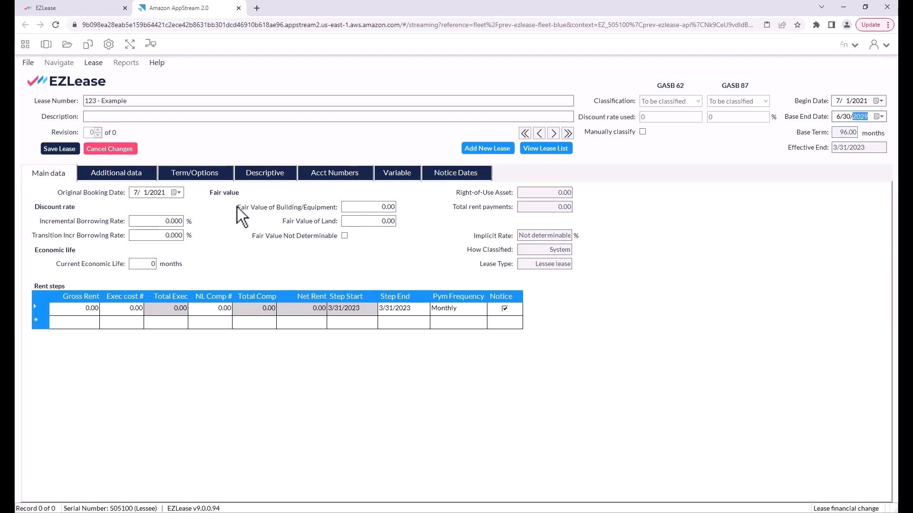
Step: Set the lease's incremental borrowing rate to 3% and its current economic life to 240 months
left_click(168, 221)
left_click_drag(168, 221, 171, 222)
type("3")
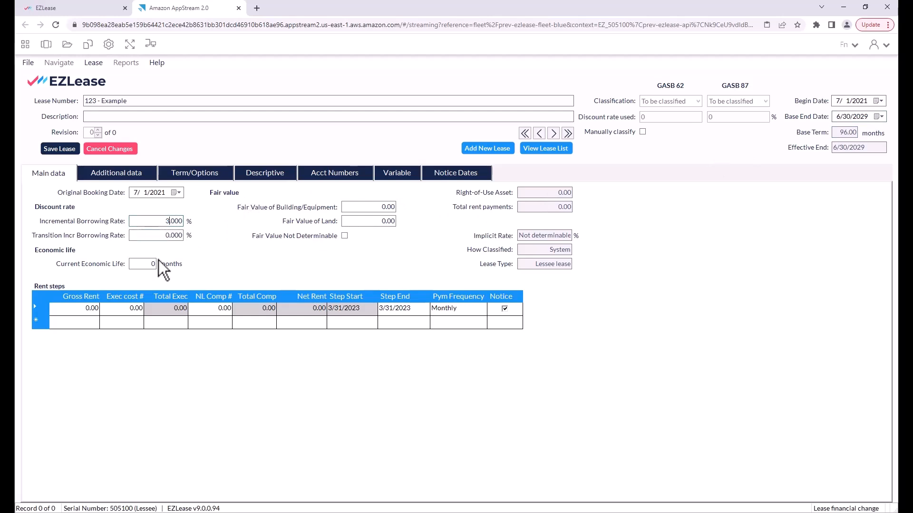
left_click(145, 264)
type("24")
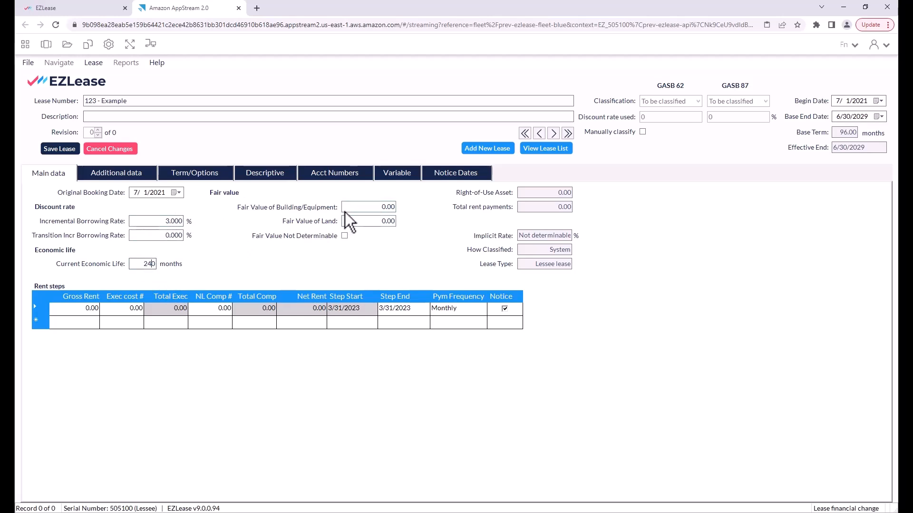
Step: Mark the lease's fair value as not determinable and enter a gross rent of 3000 in the first rent step
left_click(344, 237)
left_click(78, 310)
type("3000")
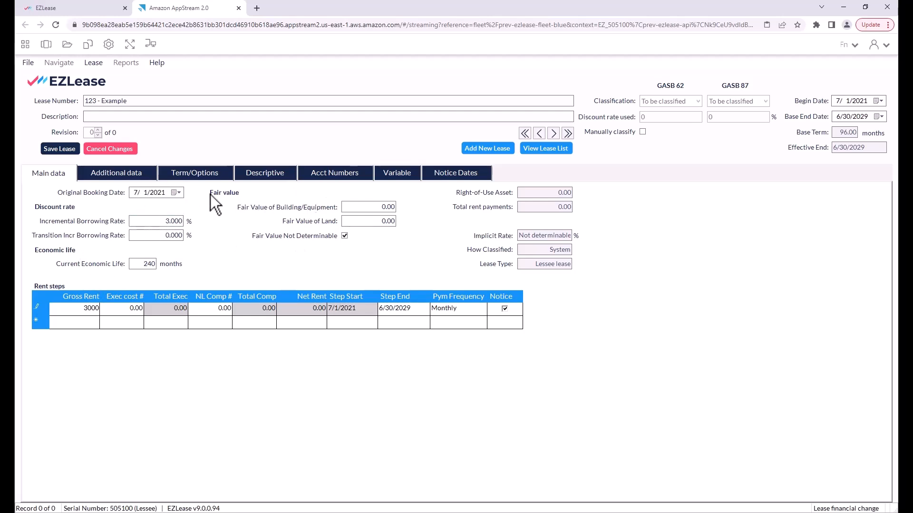
Step: Review the lease's additional data, return to its main data and save the lease
left_click(101, 174)
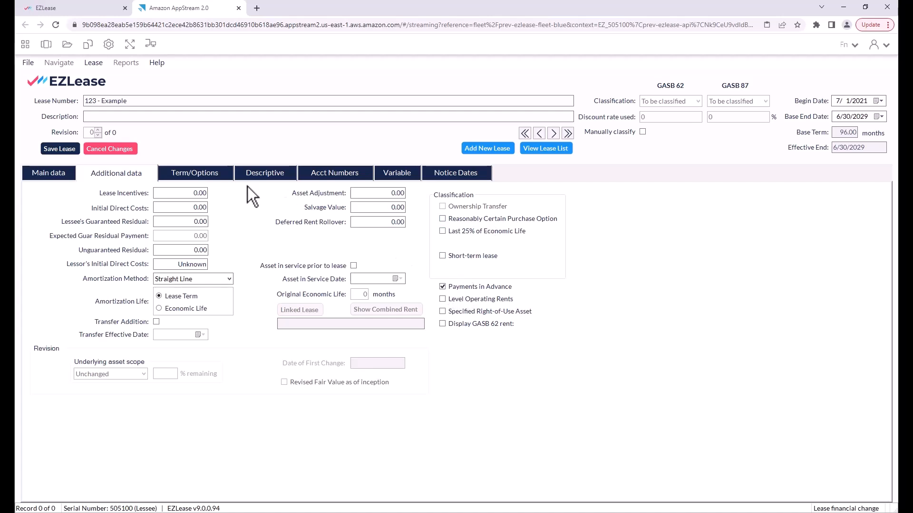
left_click(65, 174)
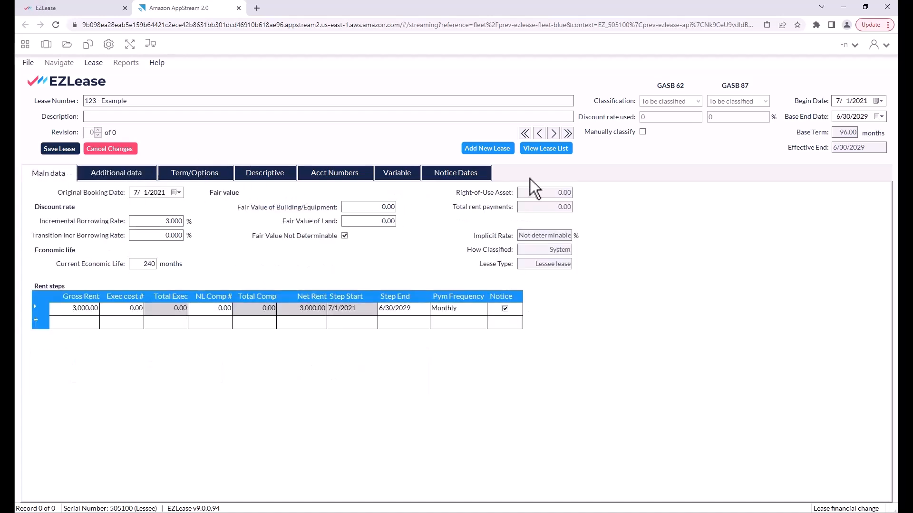
left_click(55, 149)
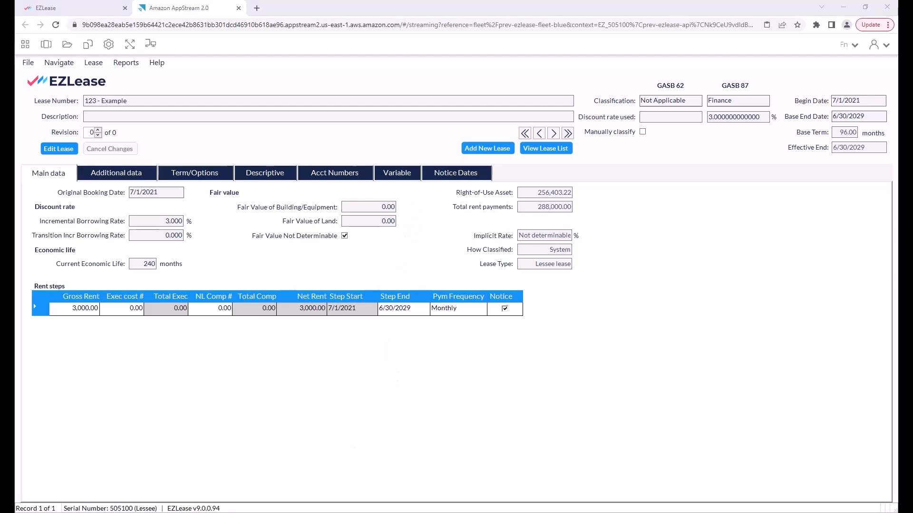
Step: Switch to the lessee import template in Excel and read the input note for the Incremental Borrowing Rate column
key("alt+Tab")
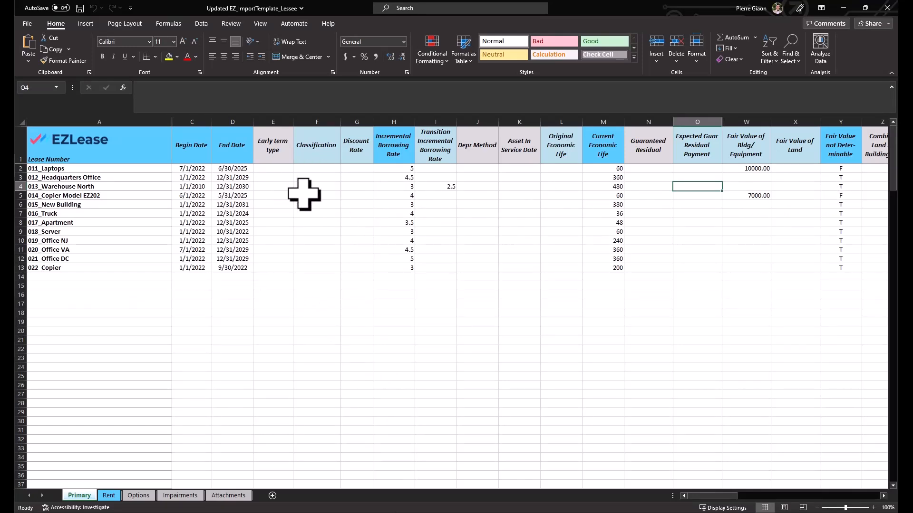
left_click(380, 156)
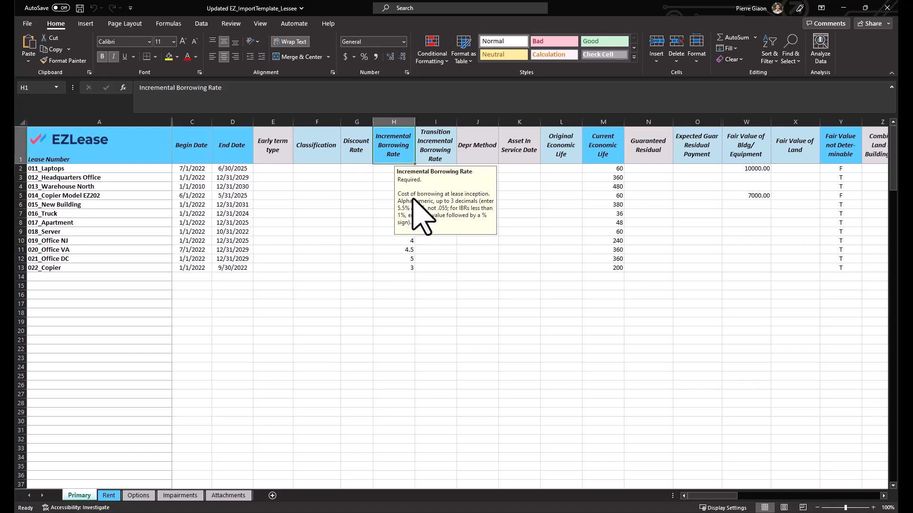
left_click(357, 186)
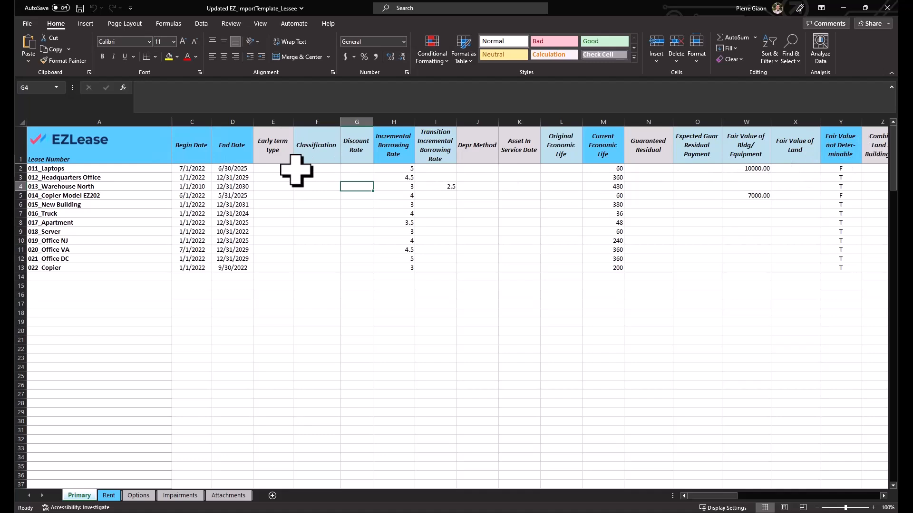
Step: Examine the two rent rows for 012_Headquarters Office on the template's Rent sheet
left_click(109, 496)
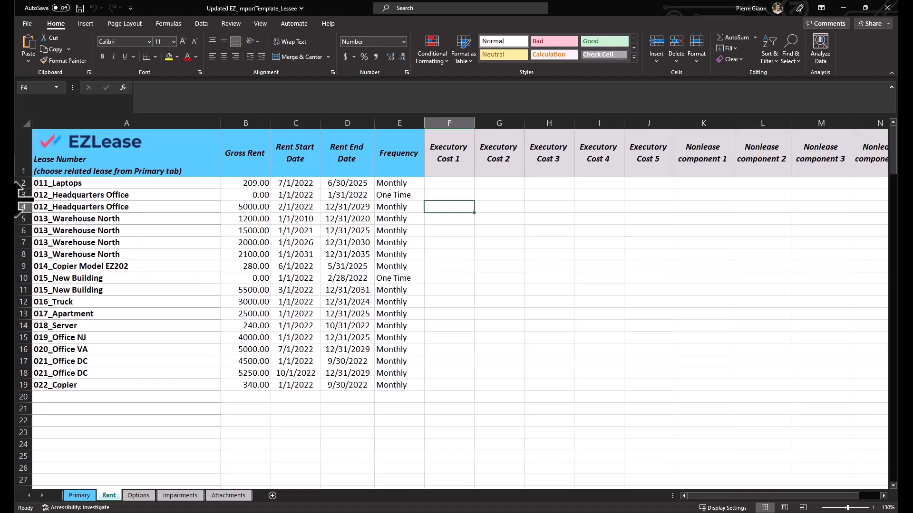
mouse_move(19, 195)
left_mouse_down()
mouse_move(23, 216)
mouse_move(21, 207)
left_mouse_up()
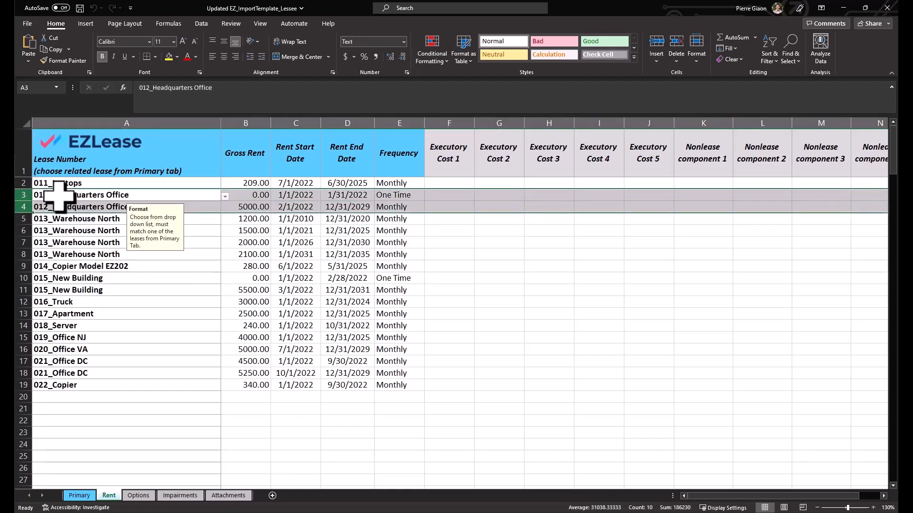
left_click(19, 194)
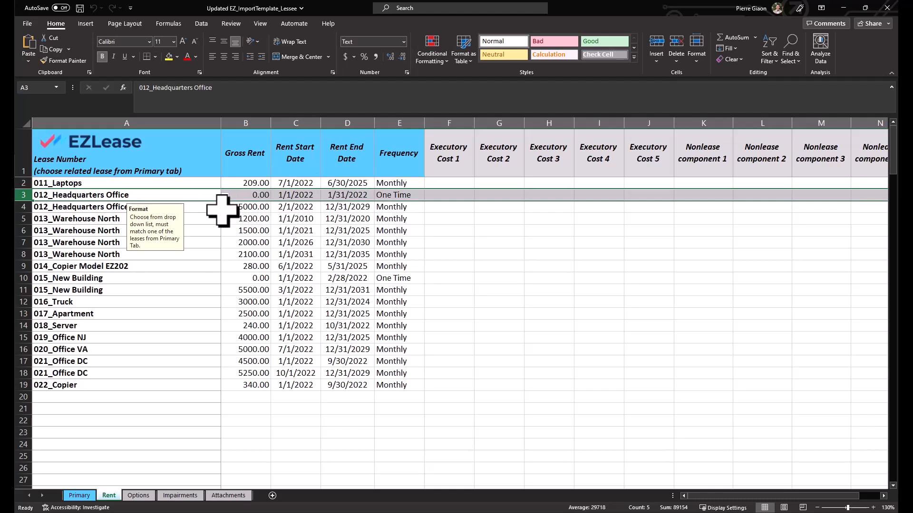
left_click(19, 206)
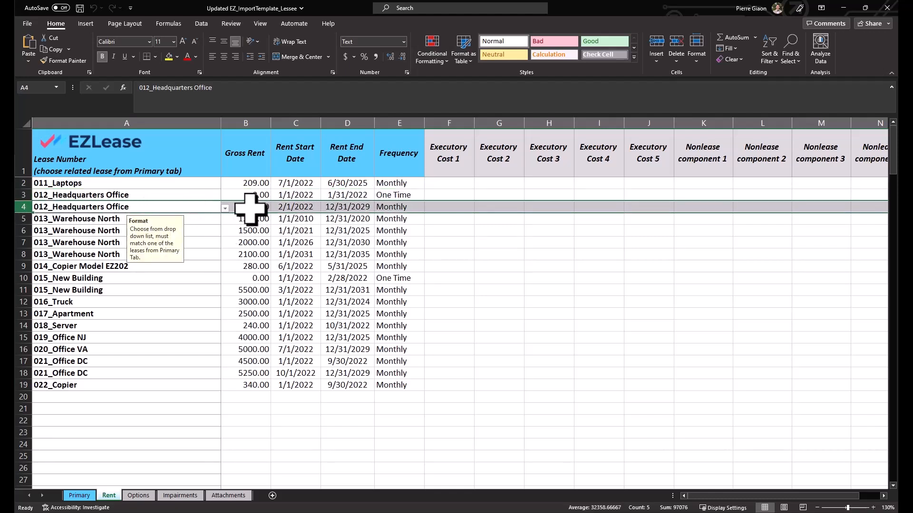
Step: Check the gross rent and the available payment frequency choices for the second 012_Headquarters Office row
left_click(250, 208)
left_click(400, 207)
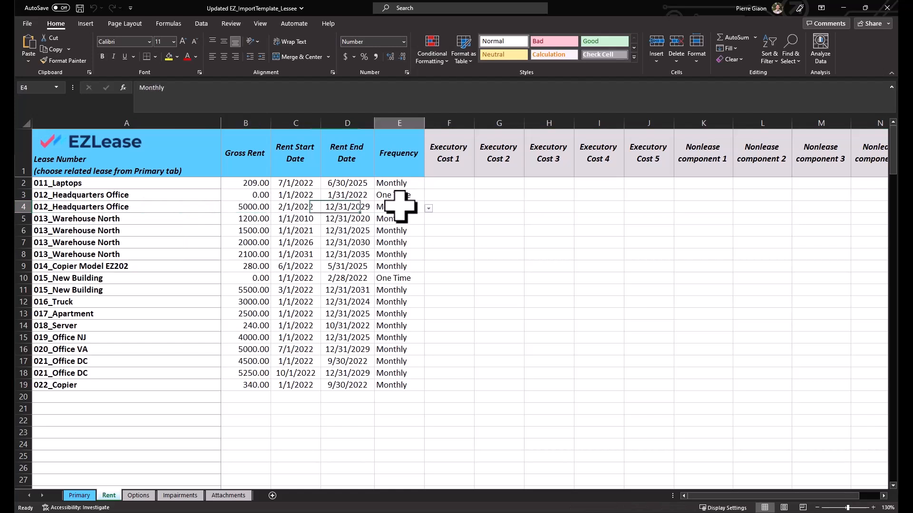
left_click(429, 208)
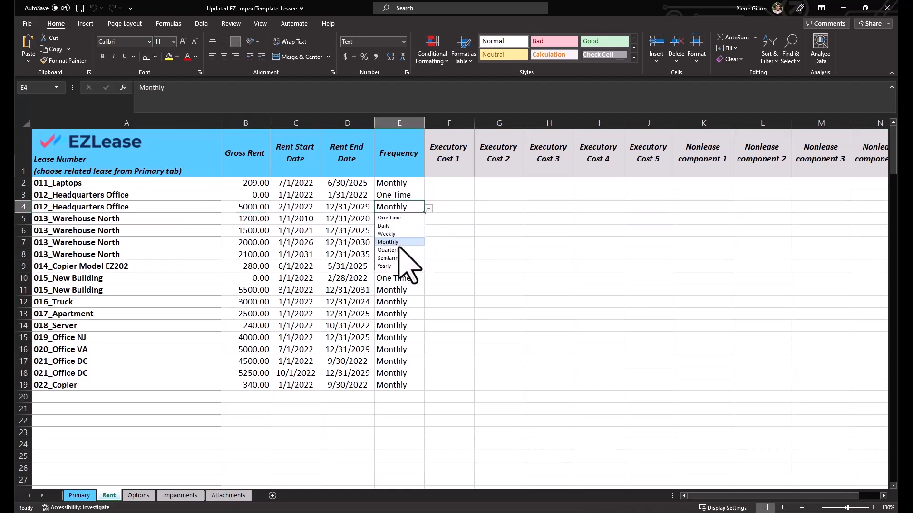
left_click(429, 210)
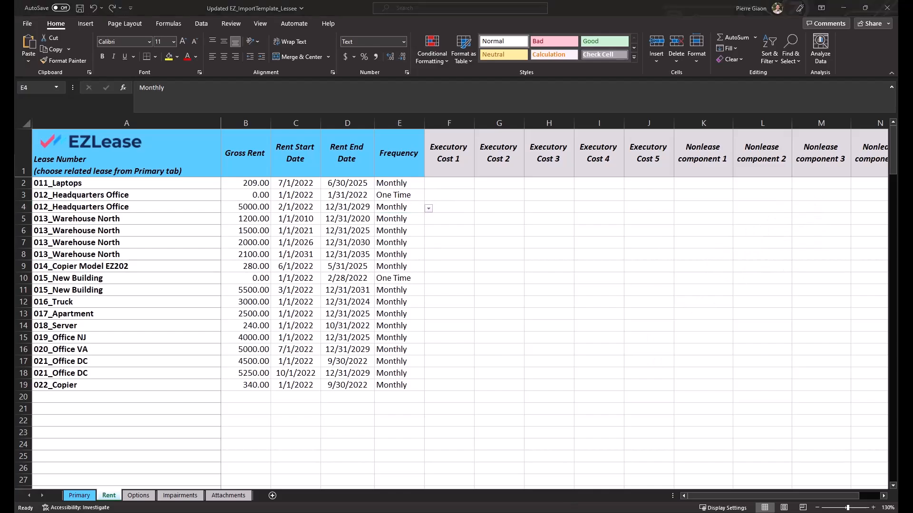
Step: Switch back to EZLease and start a lease upload using IMPORT Lessee GASB 60.xlsx from the Home Folder
key("alt+Tab")
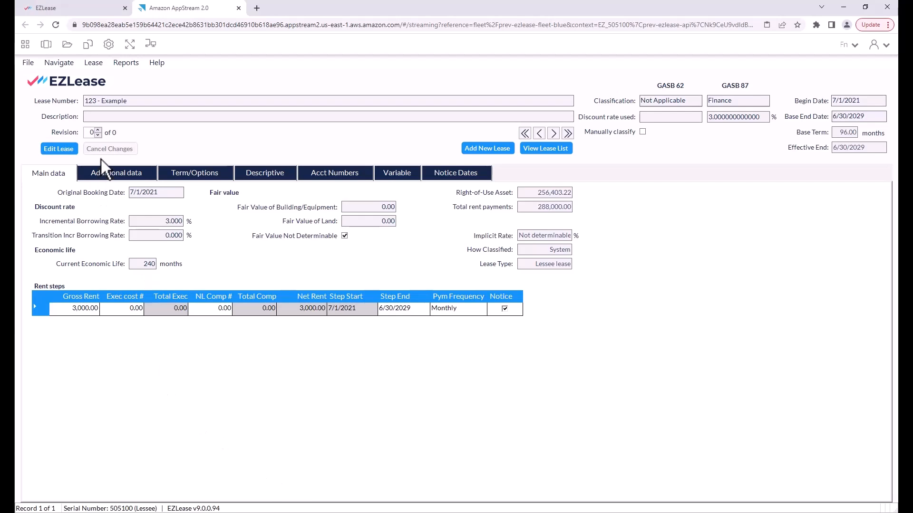
left_click(25, 64)
left_click(38, 113)
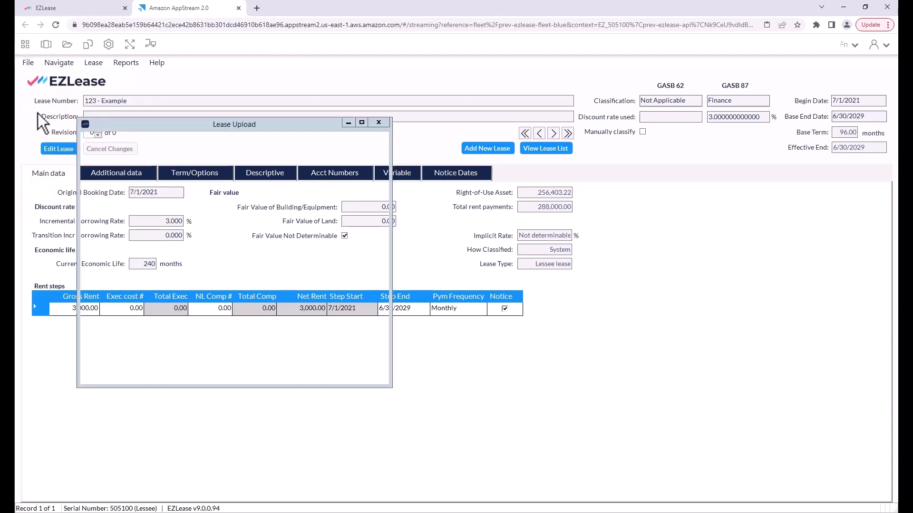
left_click(114, 150)
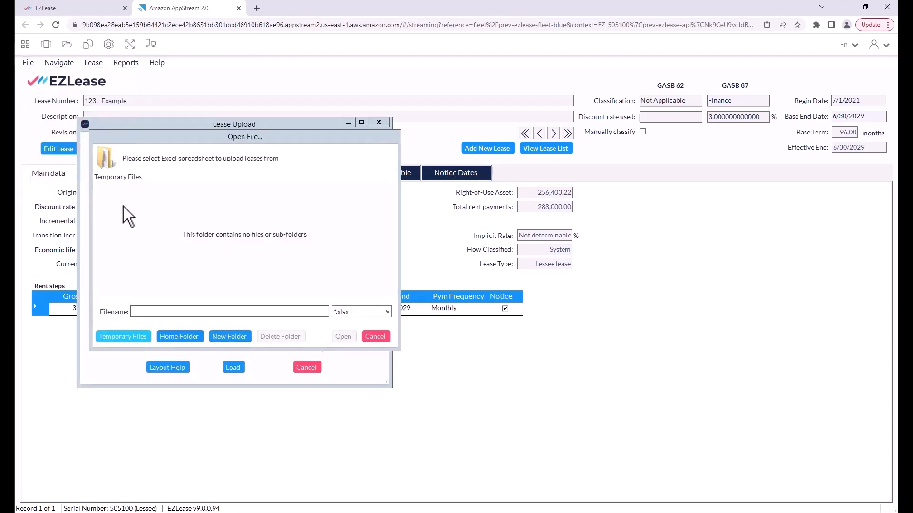
left_click(173, 338)
left_click(177, 210)
double_click(178, 210)
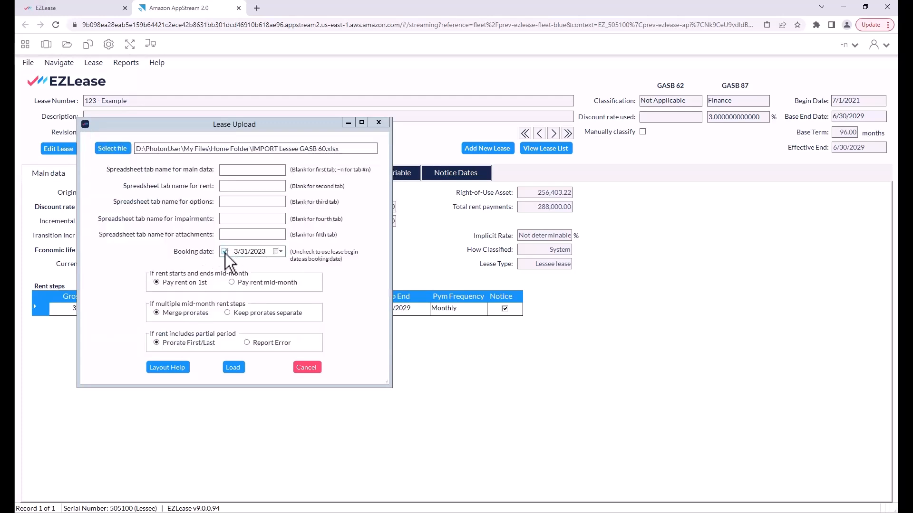
Step: Load the lessee import file with the booking date unchecked, and decline saving the upload report to a file
left_click(237, 372)
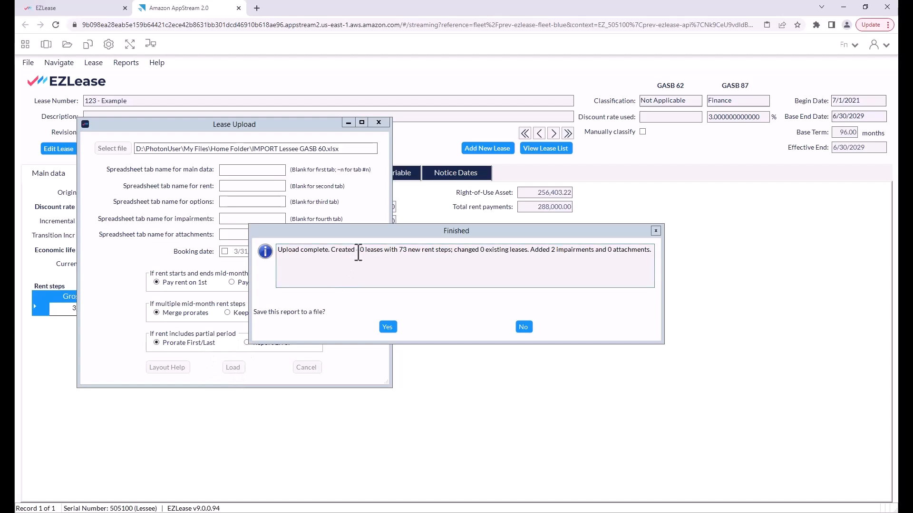
left_click(524, 327)
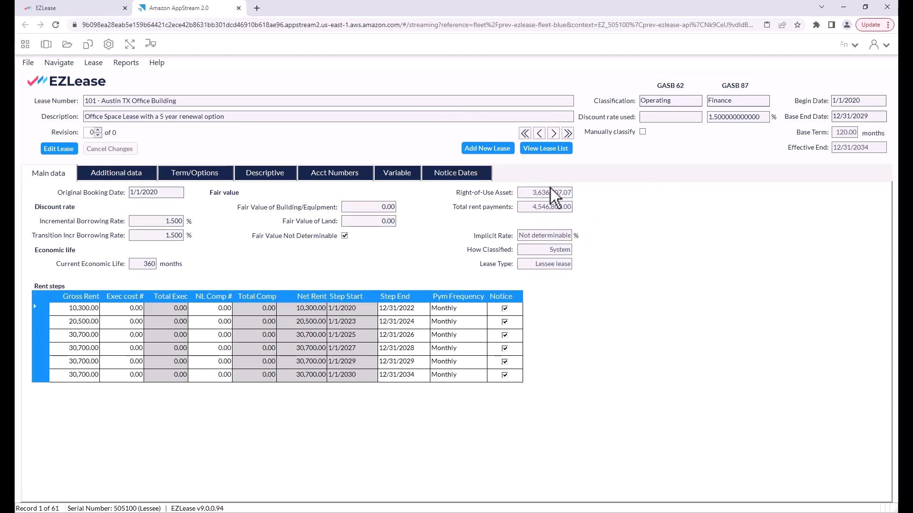
Step: Review the imported leases in the lease list through to its end, and close it without selecting one
left_click(539, 148)
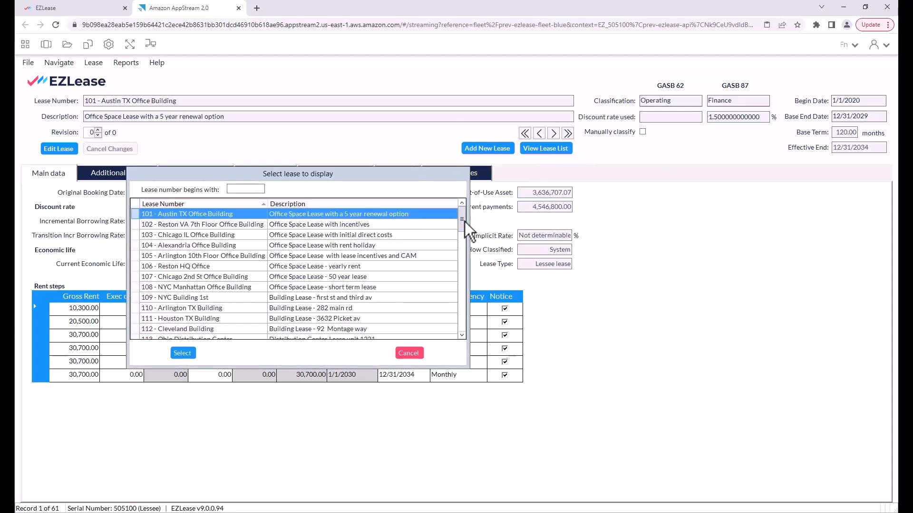
left_click_drag(461, 226, 415, 343)
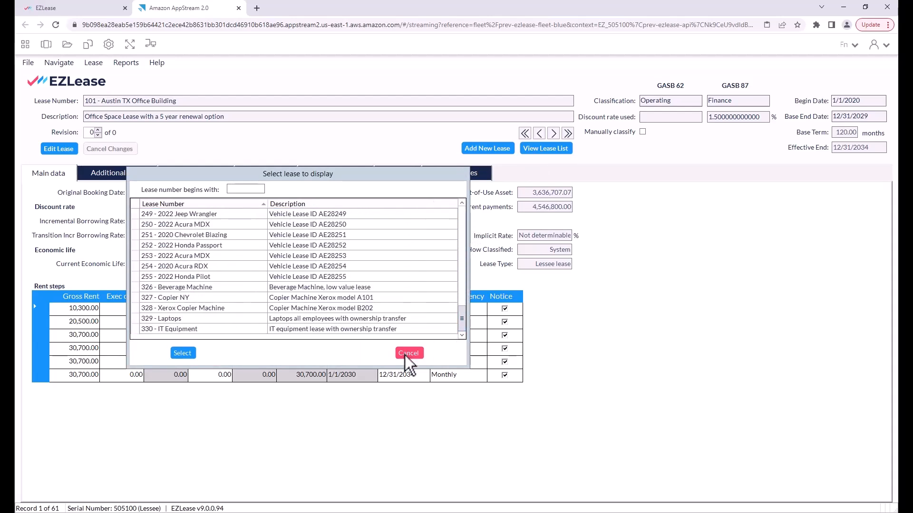
left_click(408, 353)
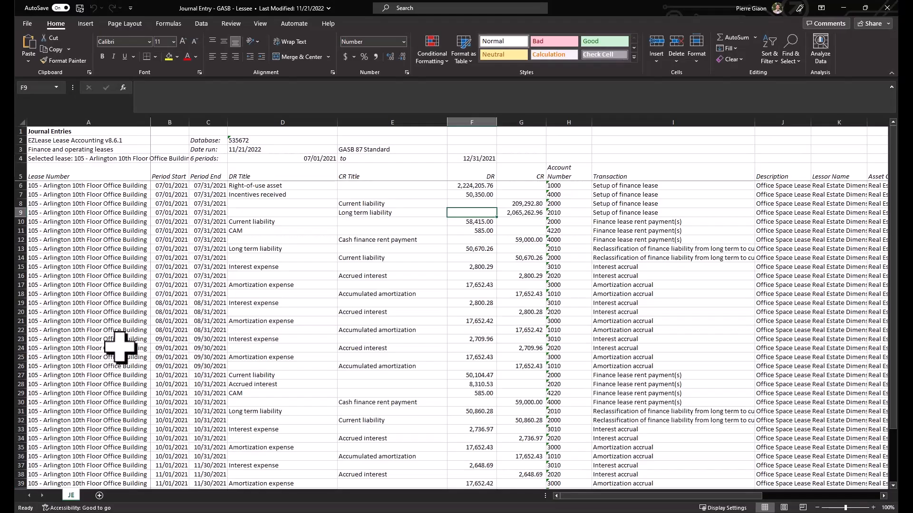
Step: Switch to the Journal Entry - GASB - Lessee workbook in Excel and examine the selected lease, the transaction types and the account number column
left_click(92, 159)
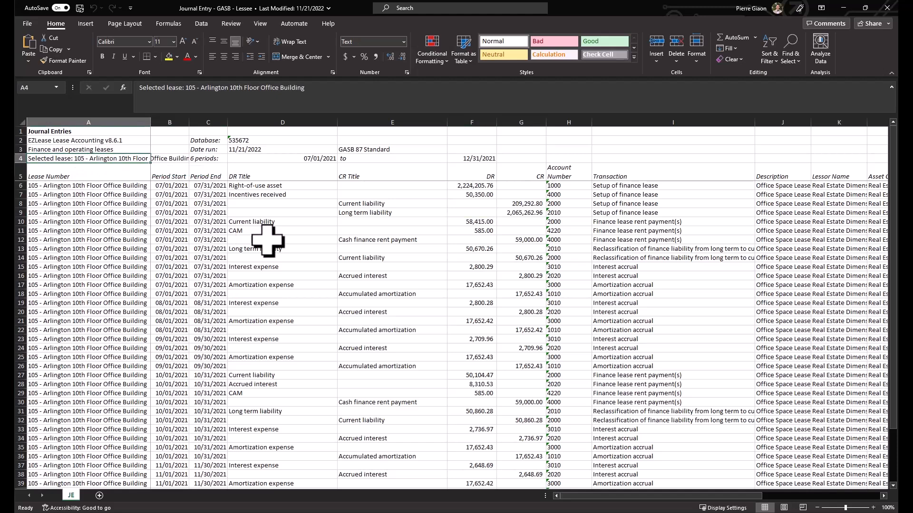
left_click(665, 176)
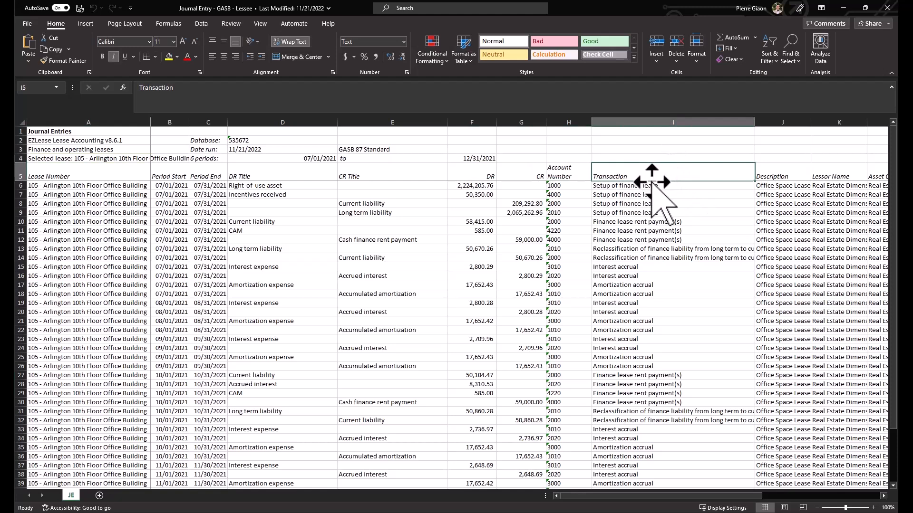
left_click(651, 186)
left_click_drag(652, 191, 652, 213)
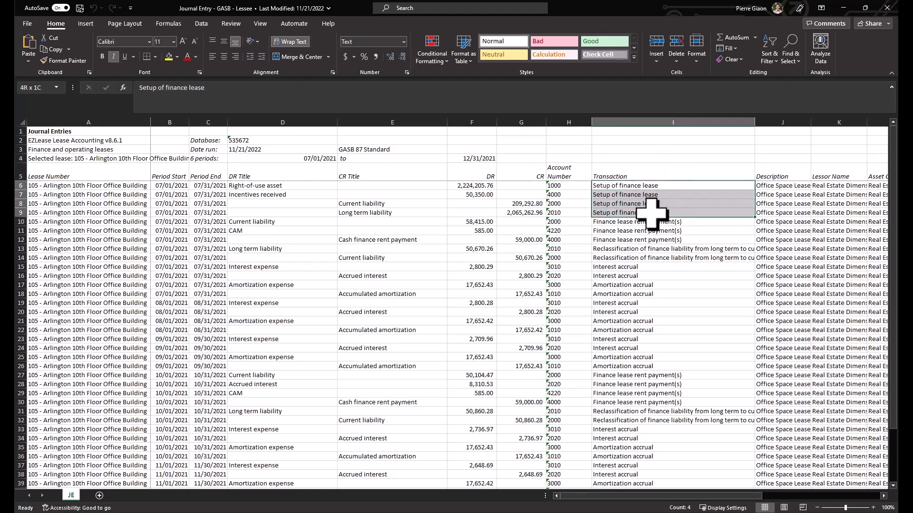
left_click(629, 231)
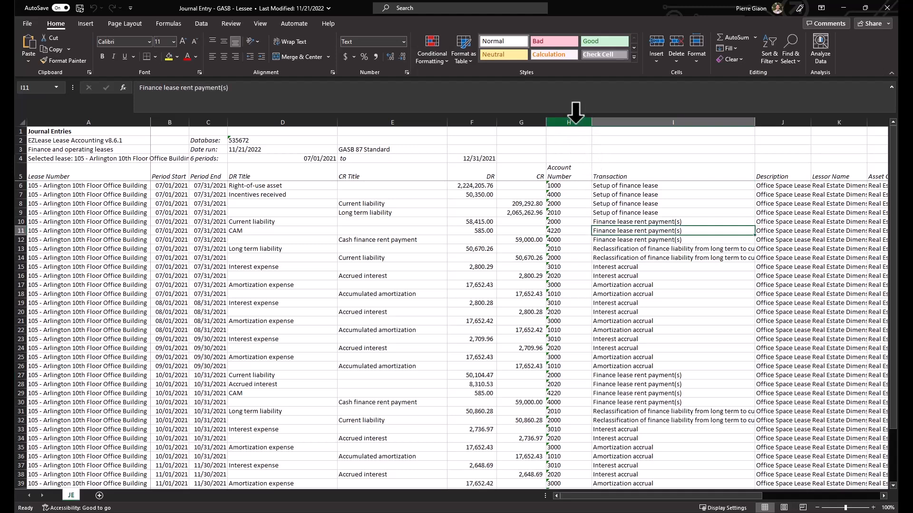
left_click(574, 173)
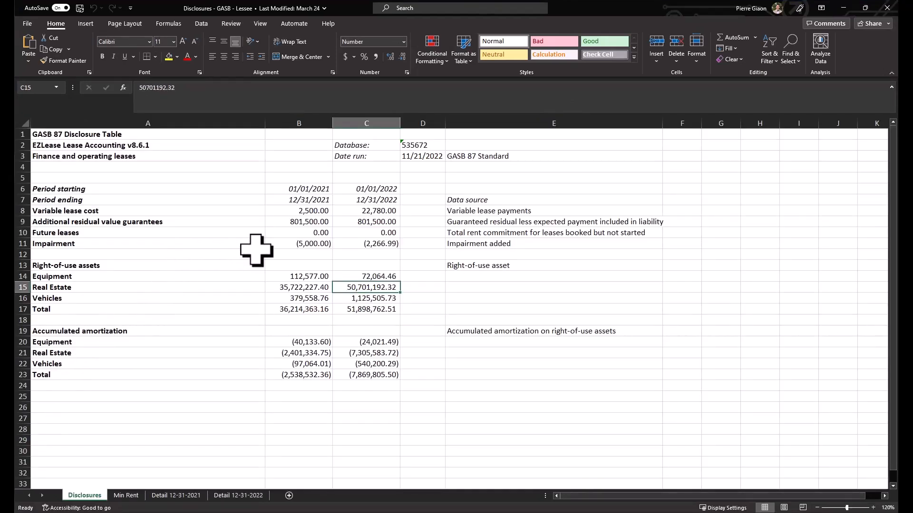
Step: Switch to the Disclosures - GASB - Lessee workbook and examine the 2022 and 2021 reporting periods and the 2022 impairment amount
left_click_drag(347, 189, 343, 197)
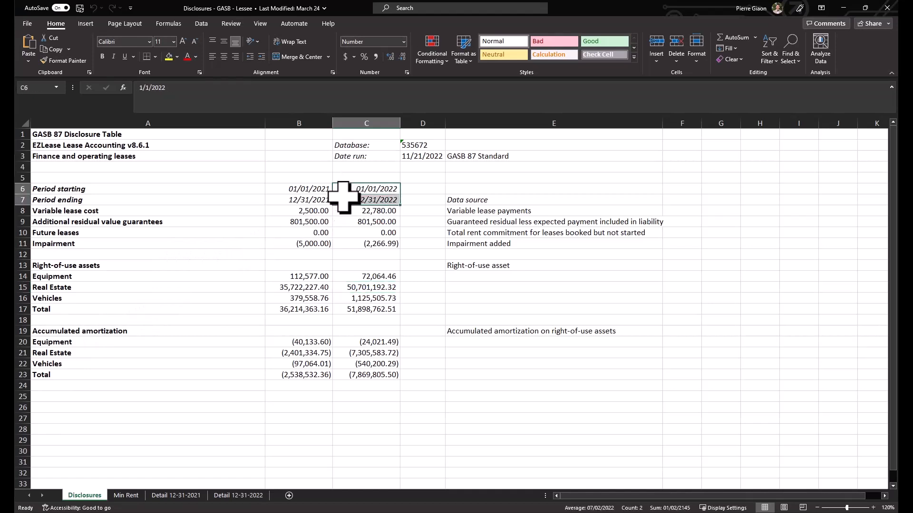
left_click_drag(273, 187, 272, 198)
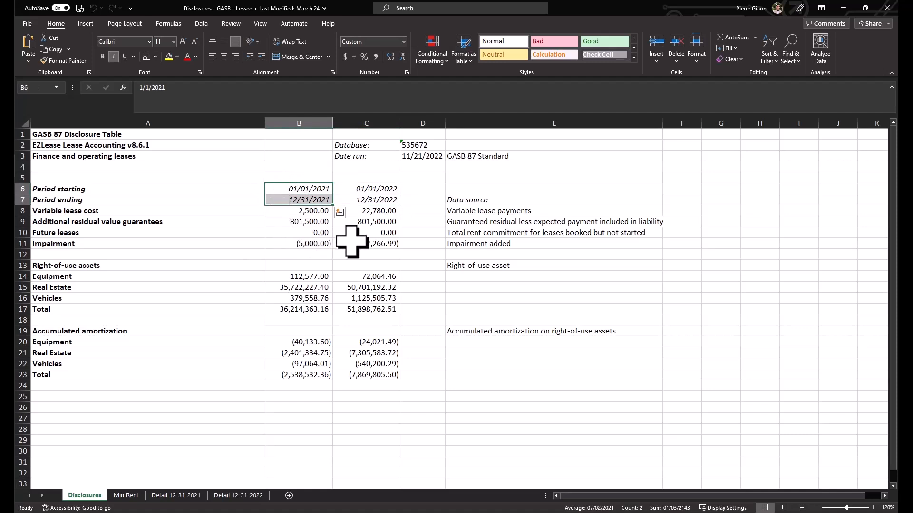
left_click(365, 244)
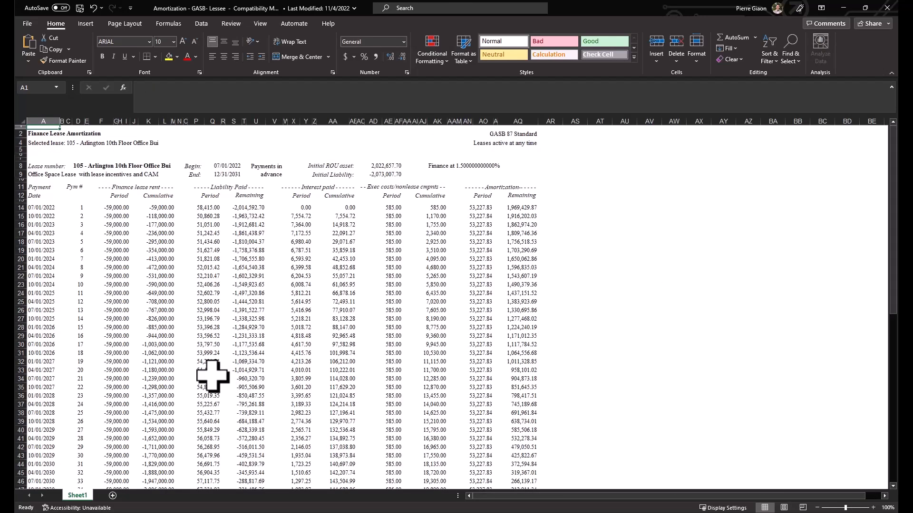
Step: Switch to the Amortization - GASB - Lessee workbook and examine the header's lease description, lease number, initial liability and finance rate
left_click(93, 172)
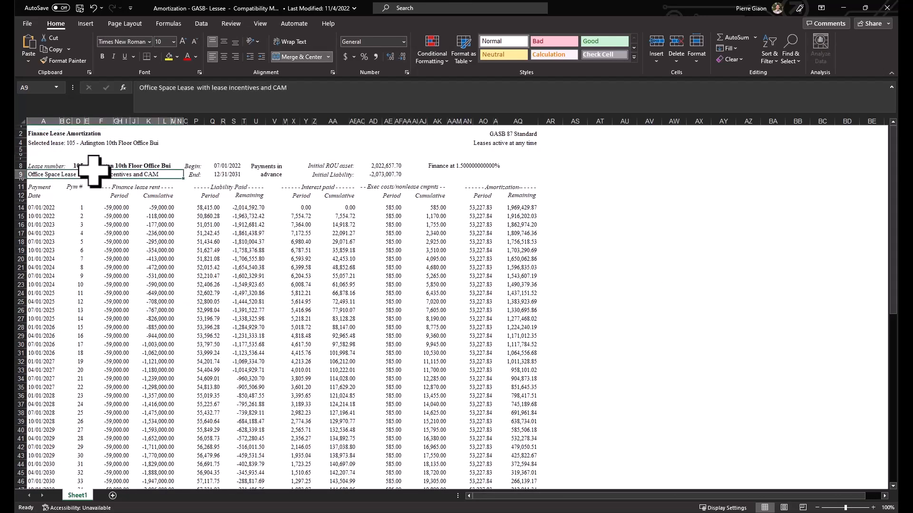
left_click(95, 166)
left_click(872, 508)
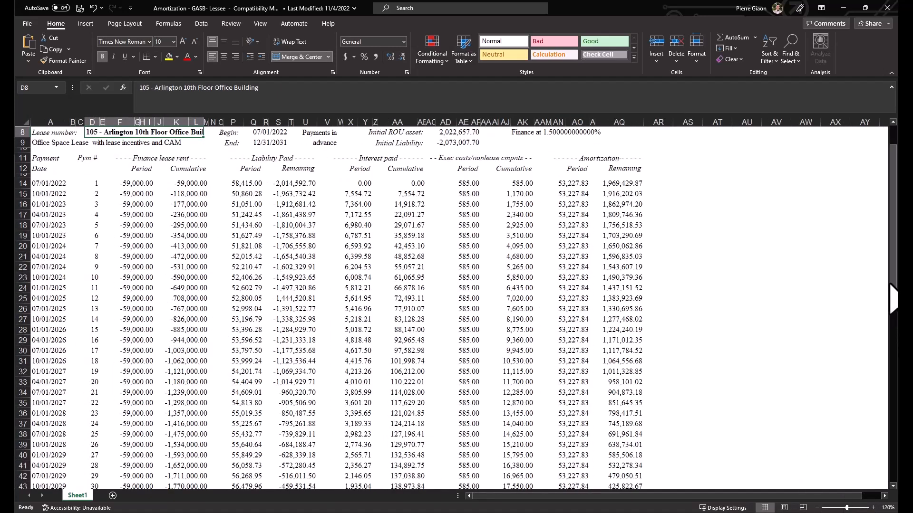
scroll(890, 283, "up", 1)
left_click(391, 171)
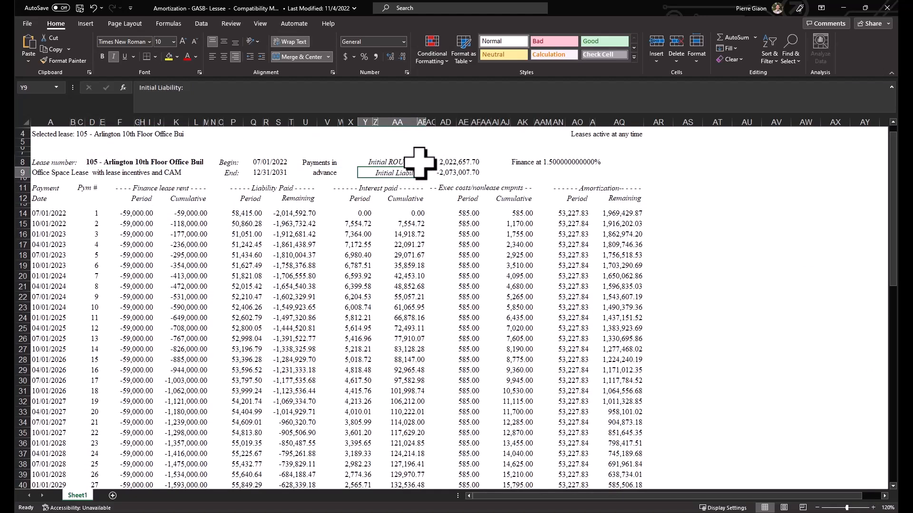
left_click(527, 161)
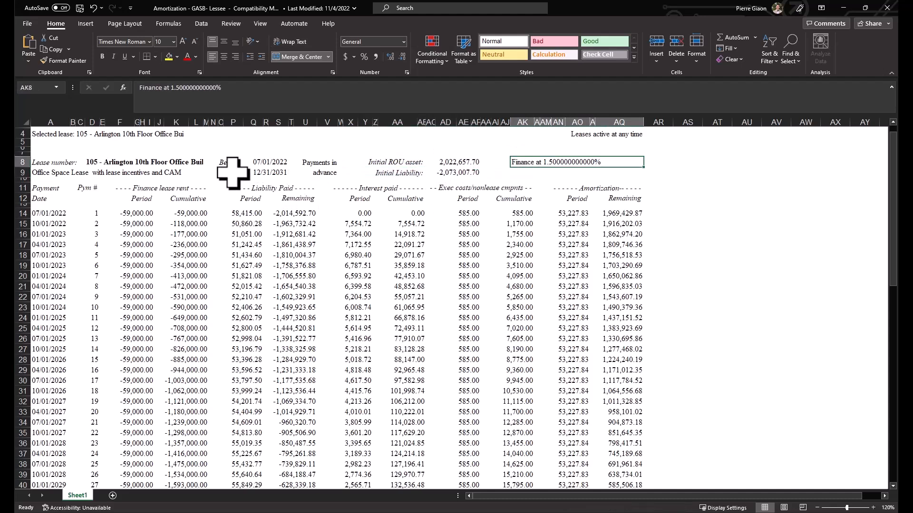
Step: Examine the schedule's rent, liability, interest, executory cost and amortization column groups, down to the last payment's remaining amortization
left_click(138, 190)
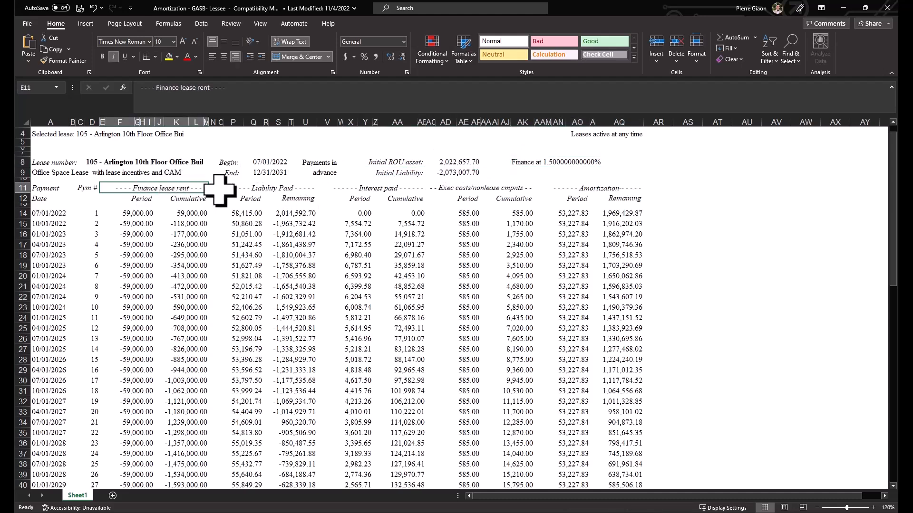
left_click(263, 188)
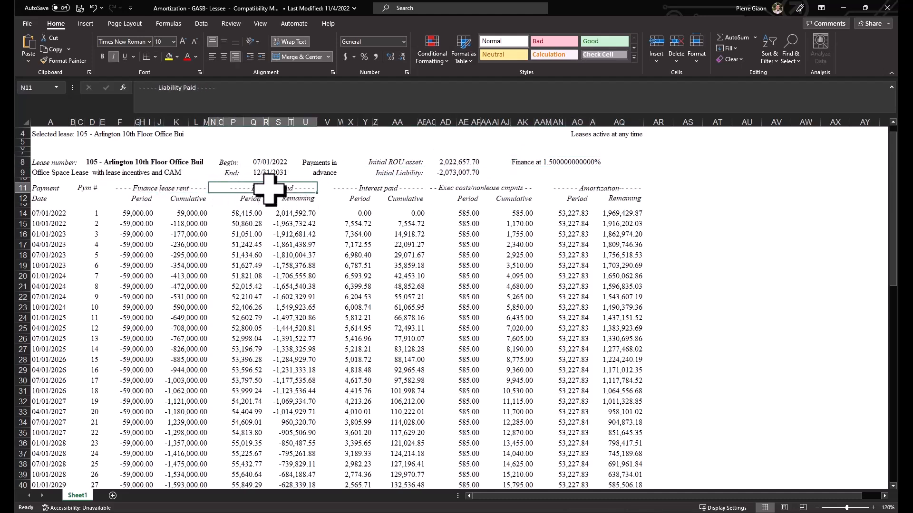
left_click(377, 190)
left_click(474, 187)
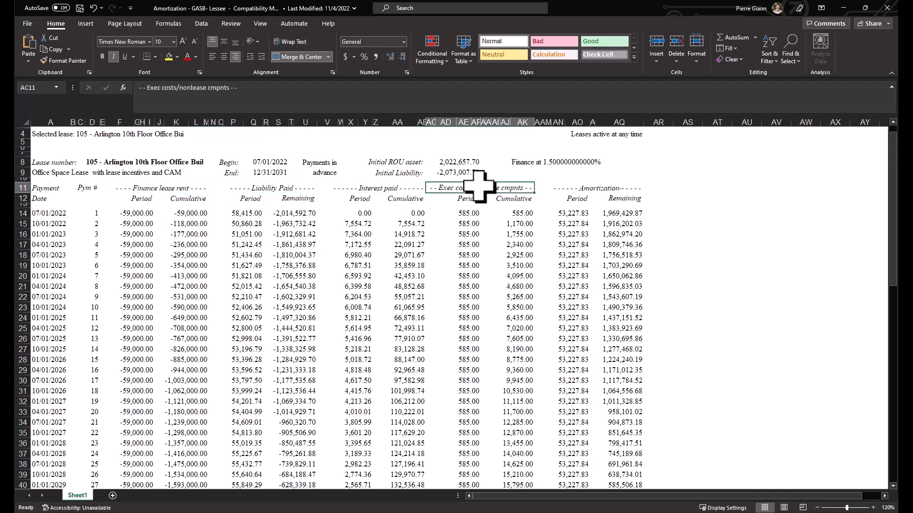
left_click(622, 187)
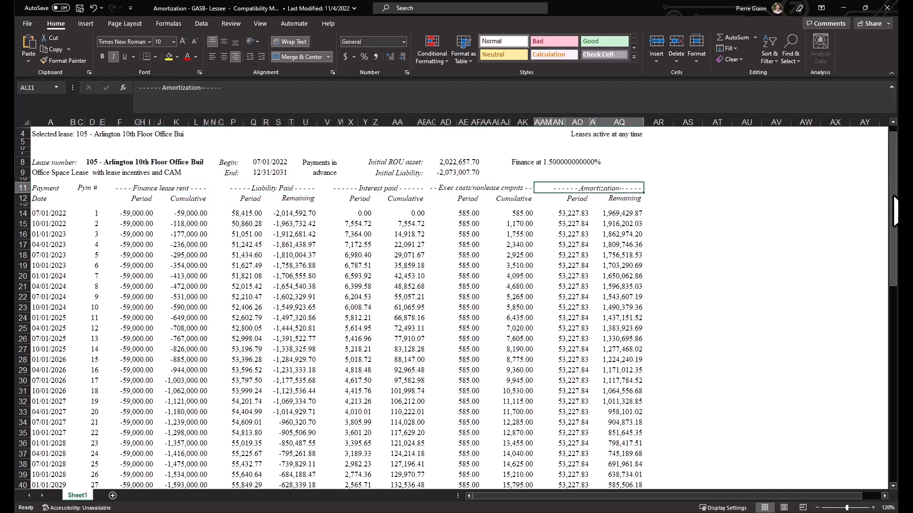
left_click_drag(895, 209, 894, 304)
left_click(632, 380)
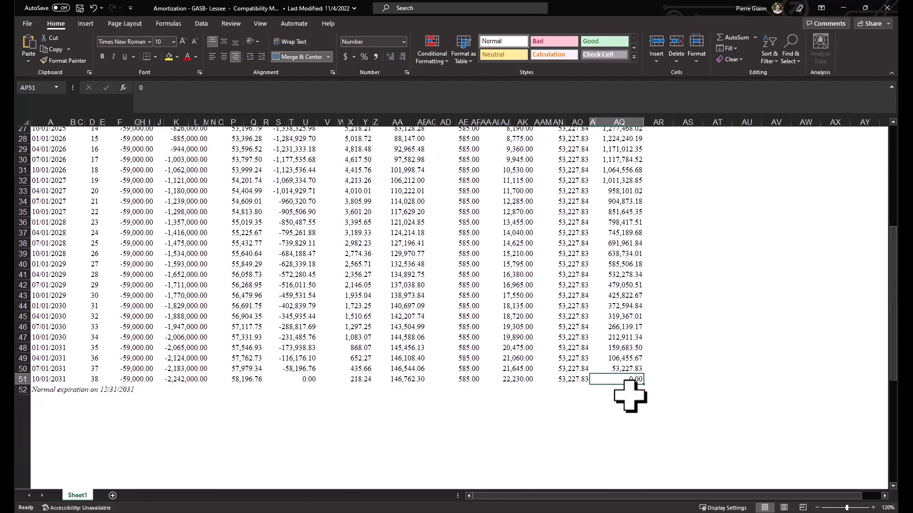